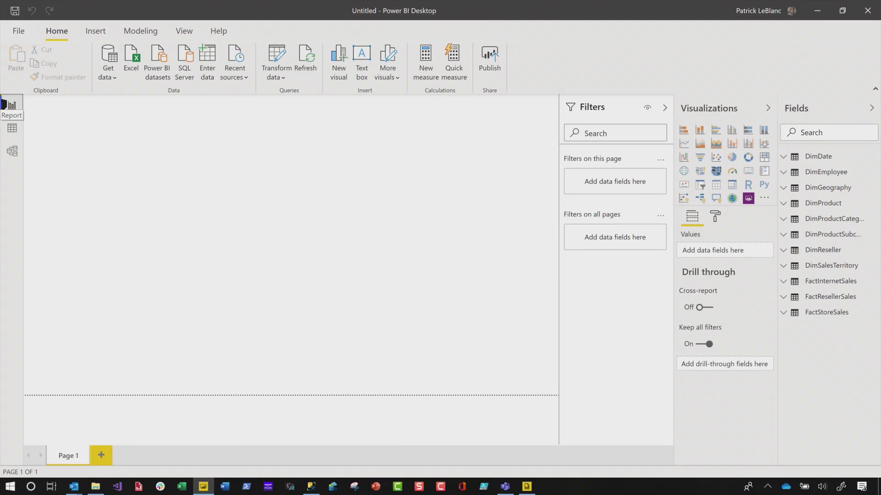
- In the model view, add a new diagram layout named IS
left_click(11, 153)
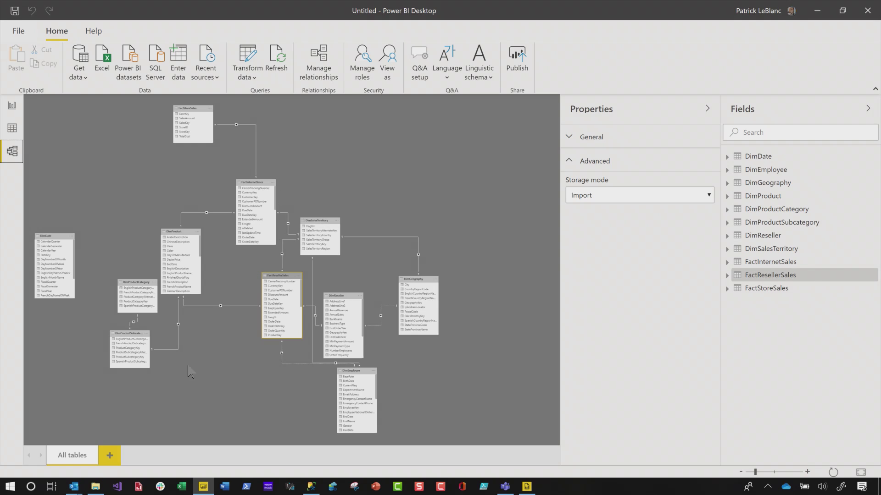
left_click(110, 457)
double_click(117, 455)
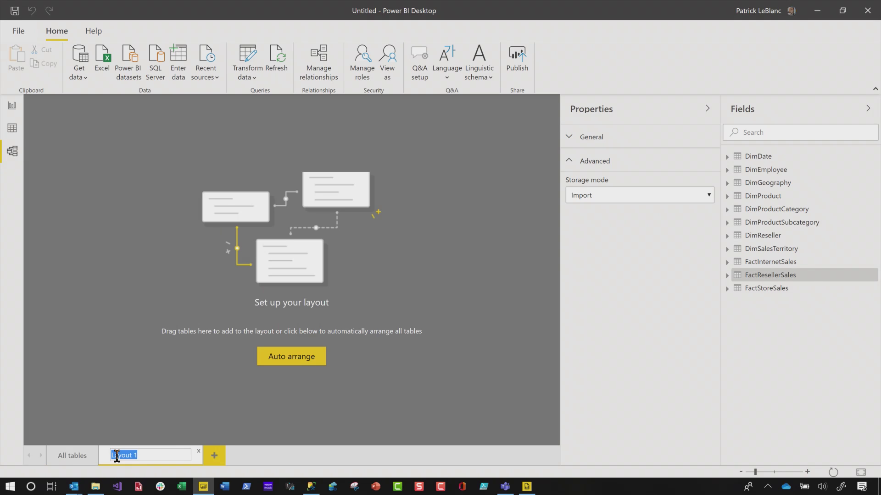
type("IS")
key("Return")
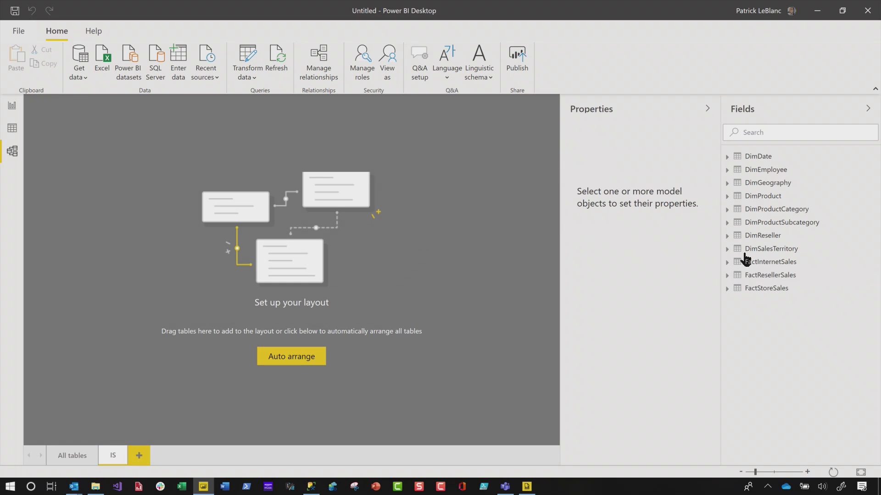
- Place FactInternetSales on the IS layout with its related tables, fitted to view
left_click_drag(758, 262, 251, 269)
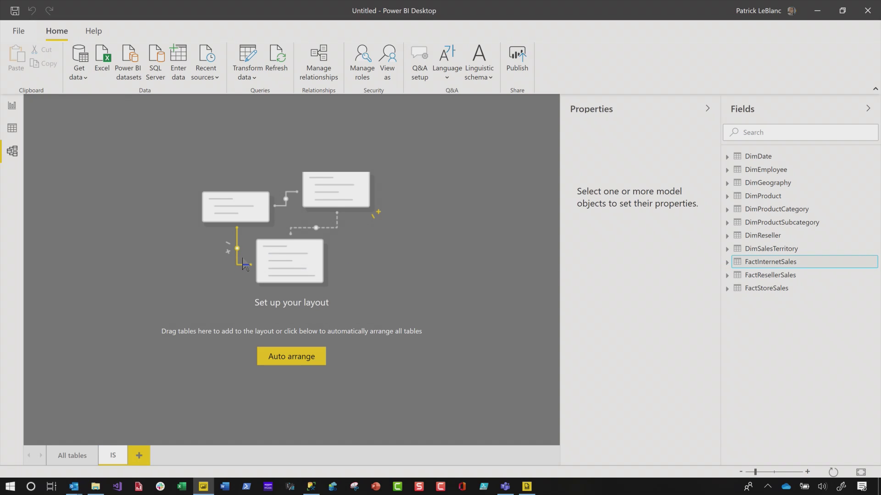
left_click_drag(189, 221, 257, 194)
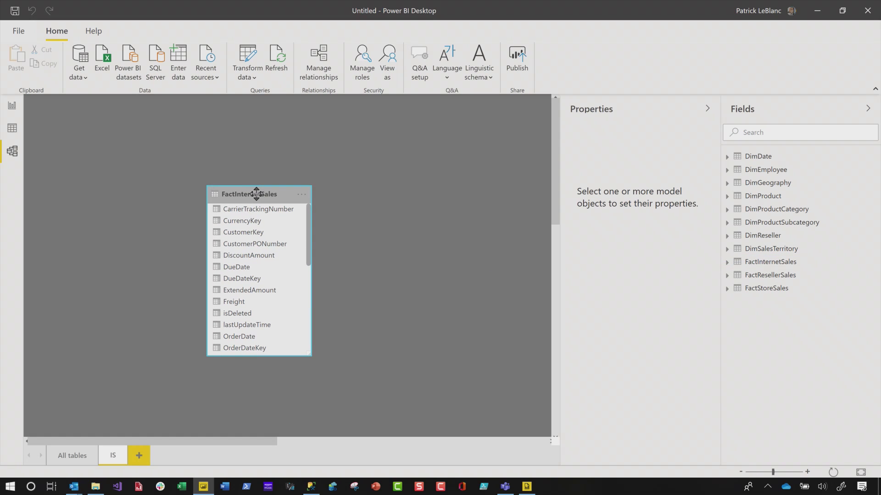
right_click(257, 194)
left_click(283, 202)
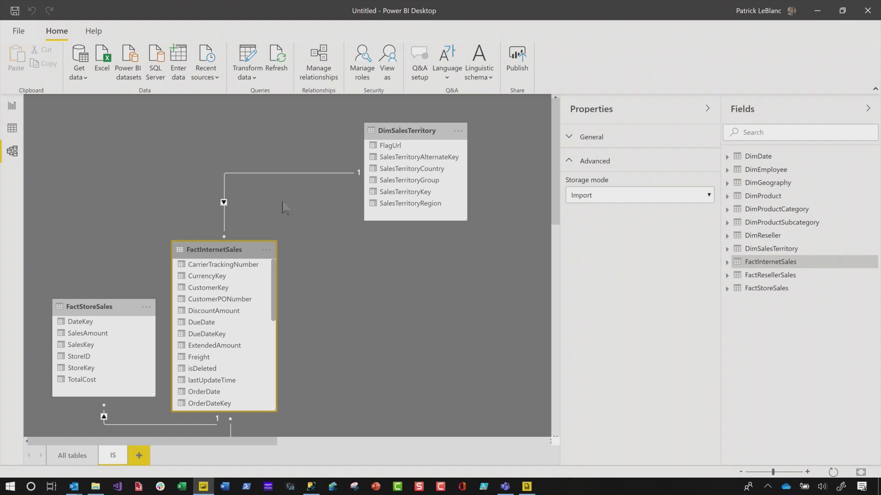
left_click(860, 472)
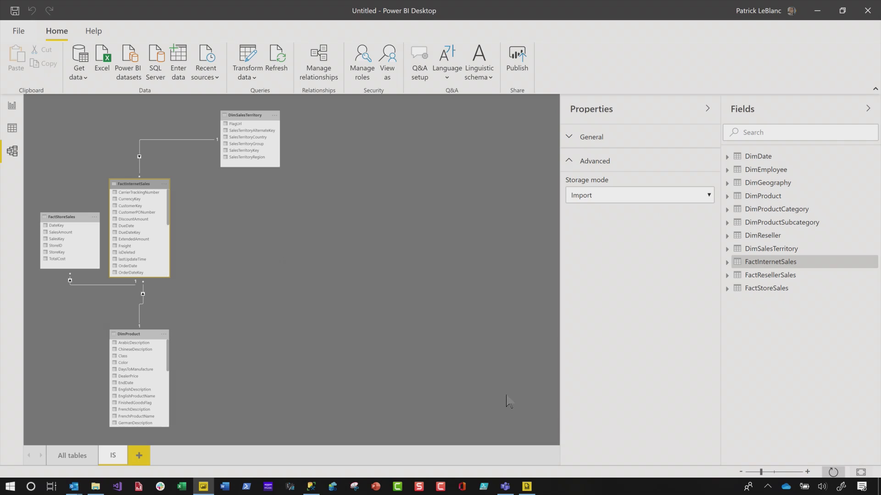
left_click(139, 456)
- Rename the newly added layout to RS
double_click(152, 454)
type("RS")
key("Return")
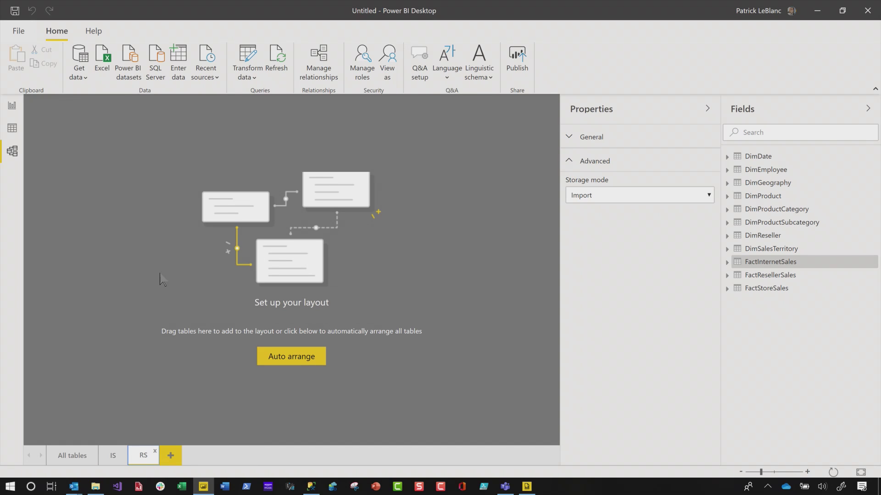
- Place FactResellerSales on the RS layout with its related tables, fitted to view
left_click_drag(770, 281, 287, 273)
right_click(229, 226)
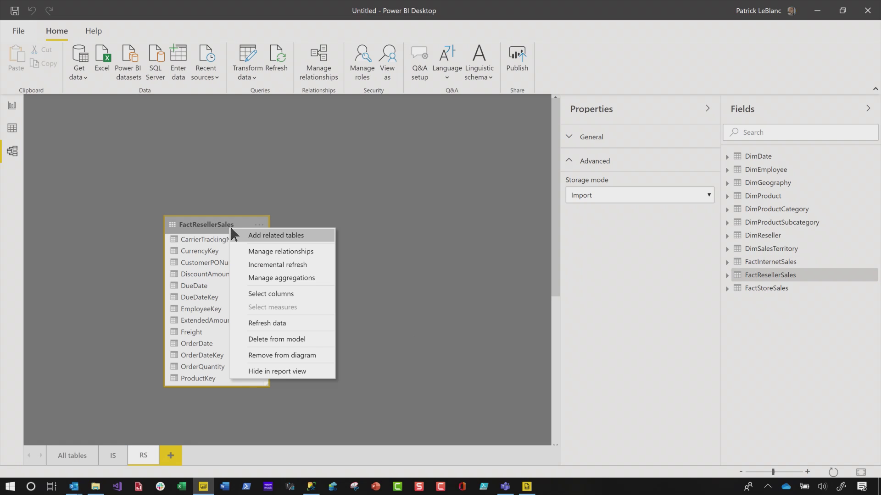
left_click(273, 235)
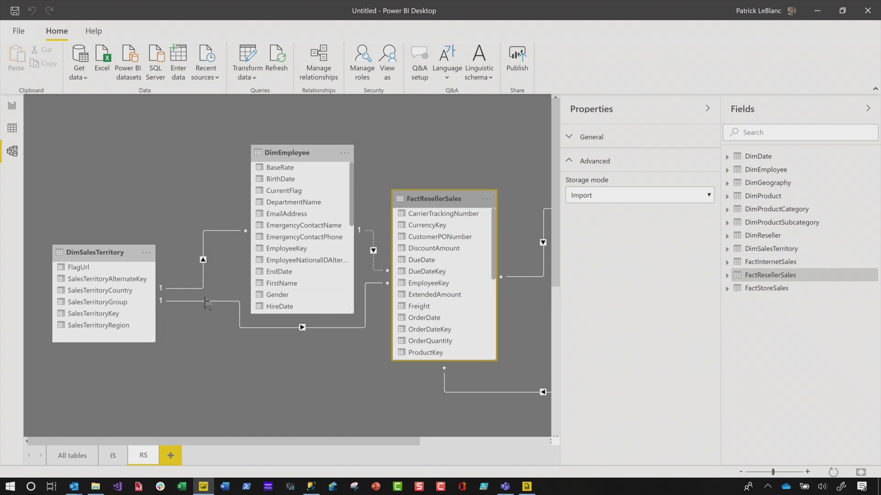
left_click(862, 472)
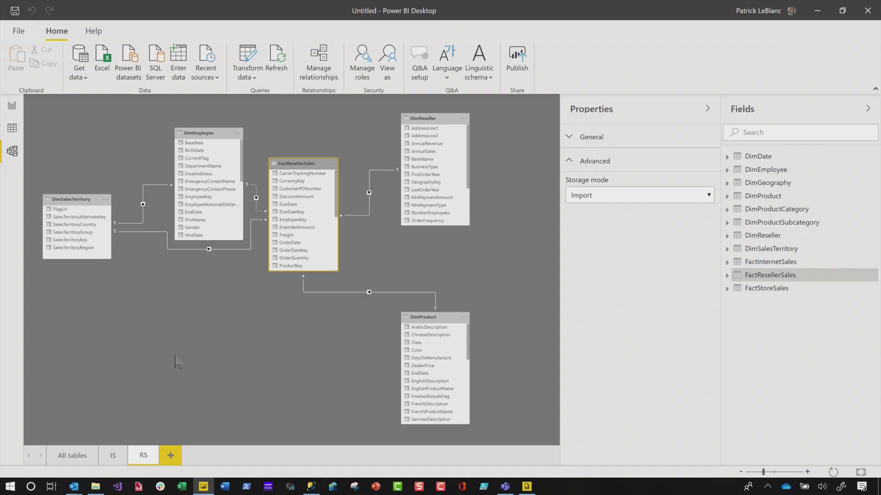
left_click(11, 105)
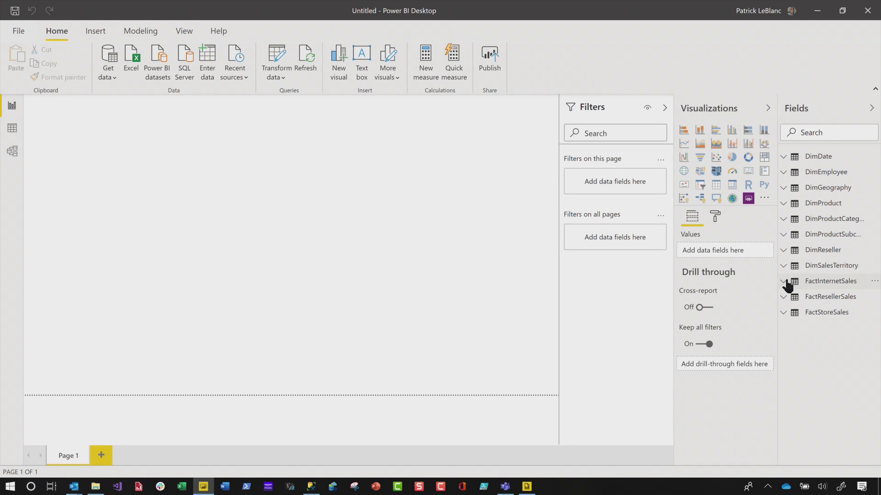
left_click(787, 285)
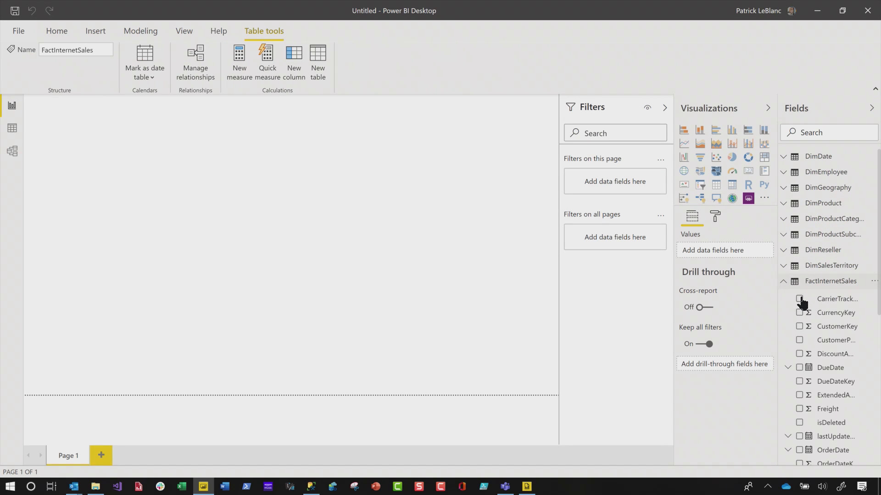
left_click(827, 314)
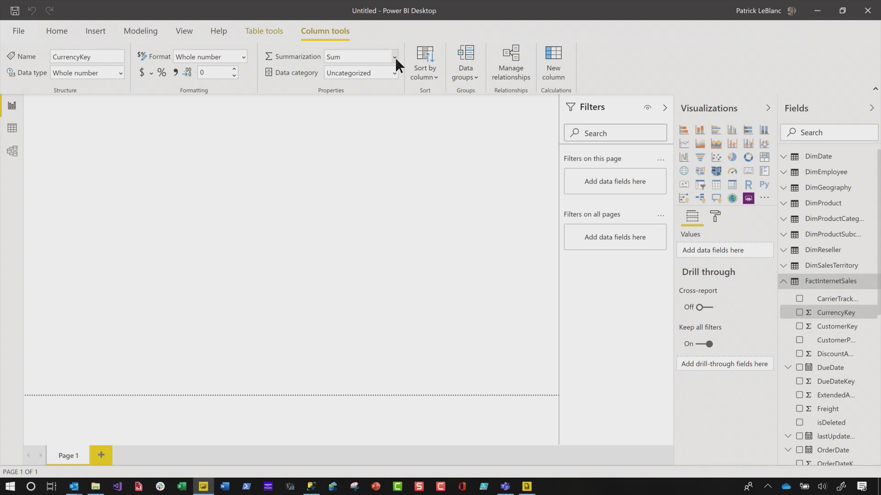
left_click(833, 328)
left_click(832, 355)
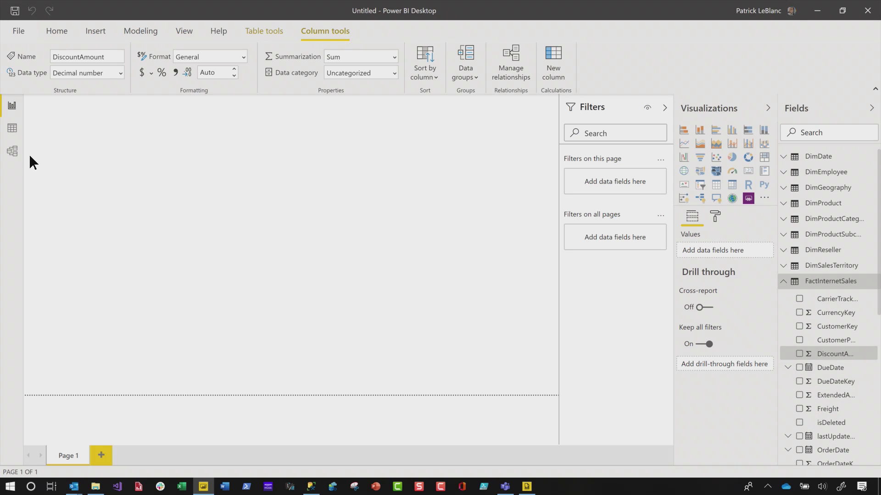
left_click(11, 154)
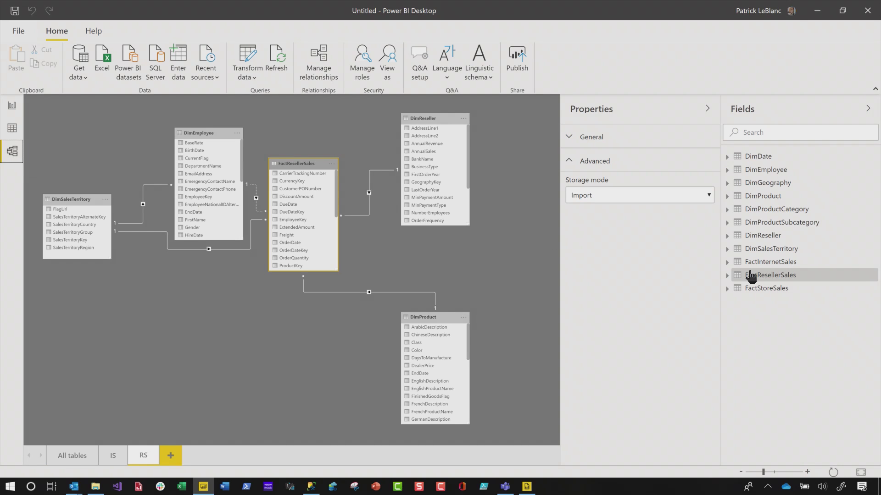
- Set Summarize by to None for FactInternetSales' CurrencyKey, CustomerKey and DueDateKey columns
left_click(727, 263)
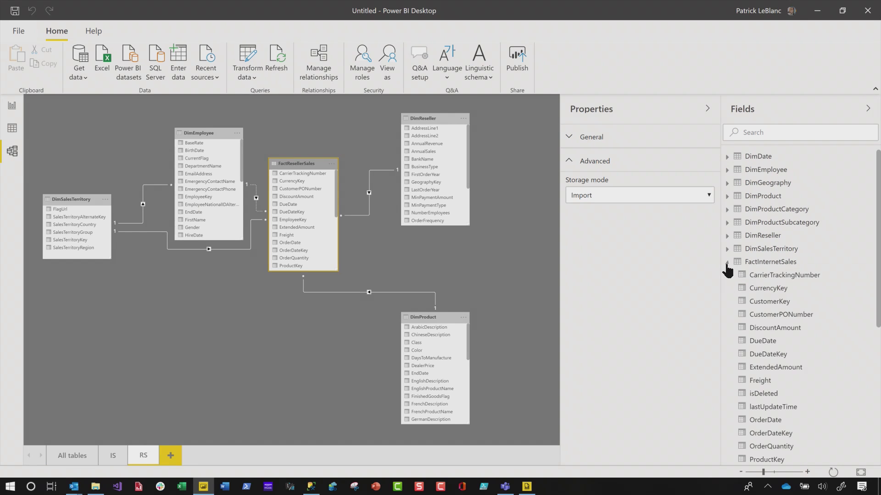
left_click(757, 289)
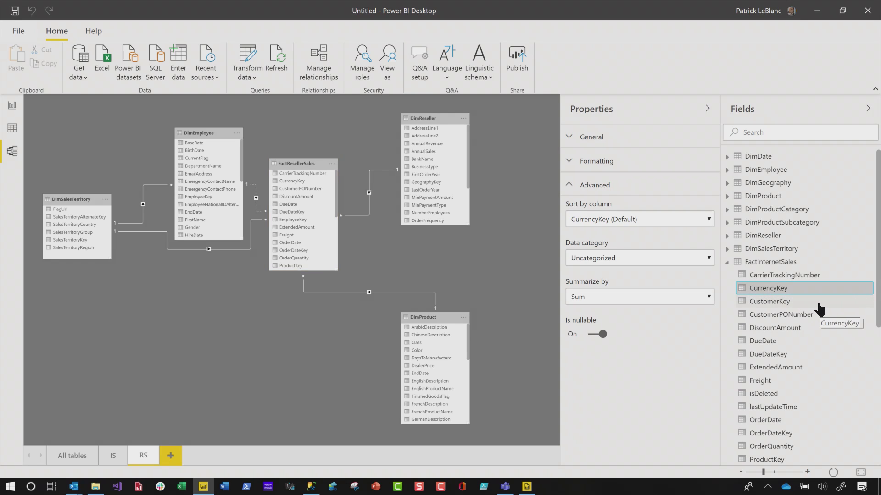
left_click(810, 303)
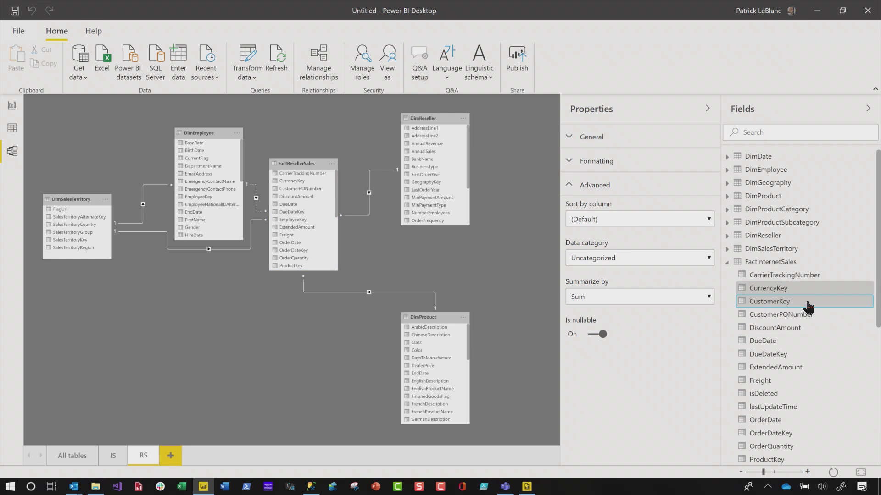
left_click(791, 354, "shift")
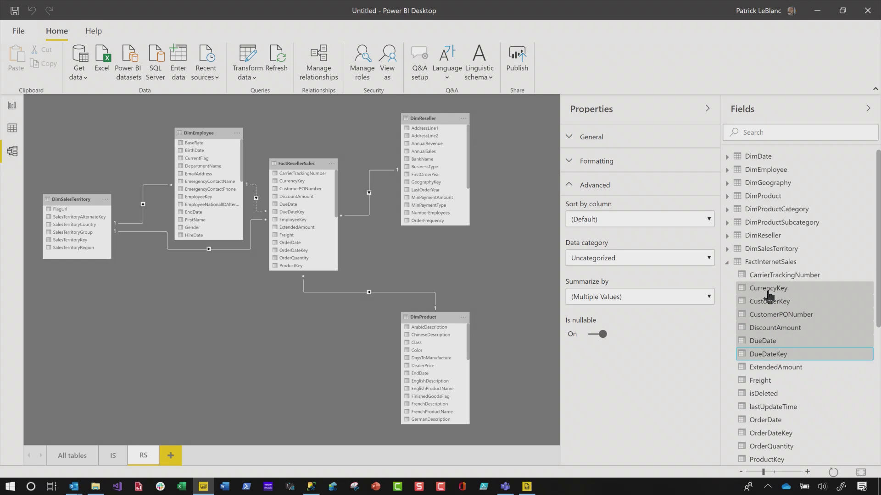
left_click(788, 306)
left_click(779, 305, "ctrl")
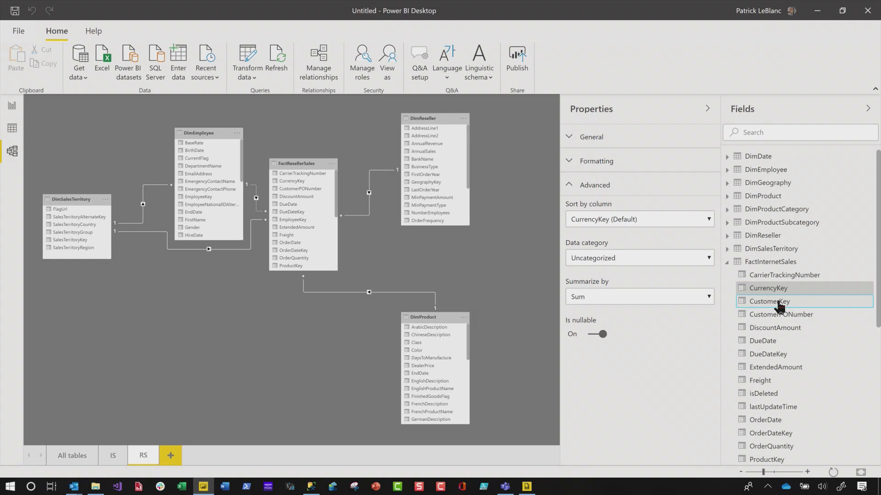
left_click(783, 359, "ctrl")
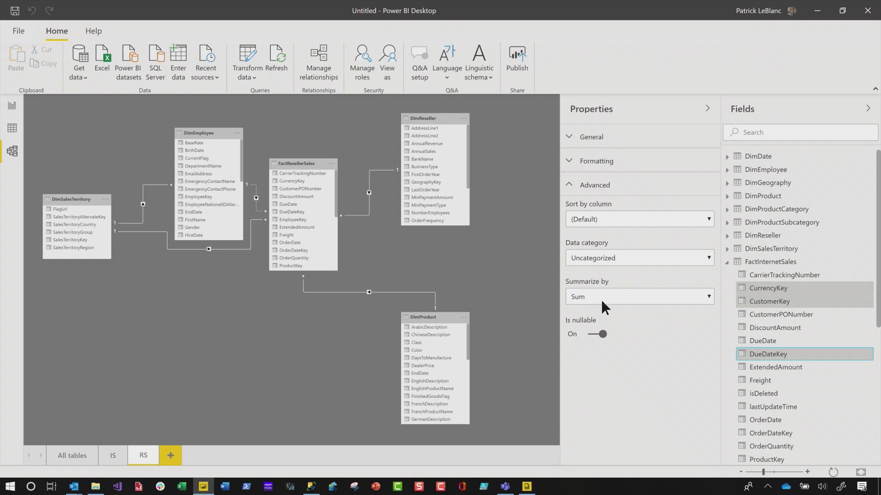
left_click(628, 295)
left_click(591, 333)
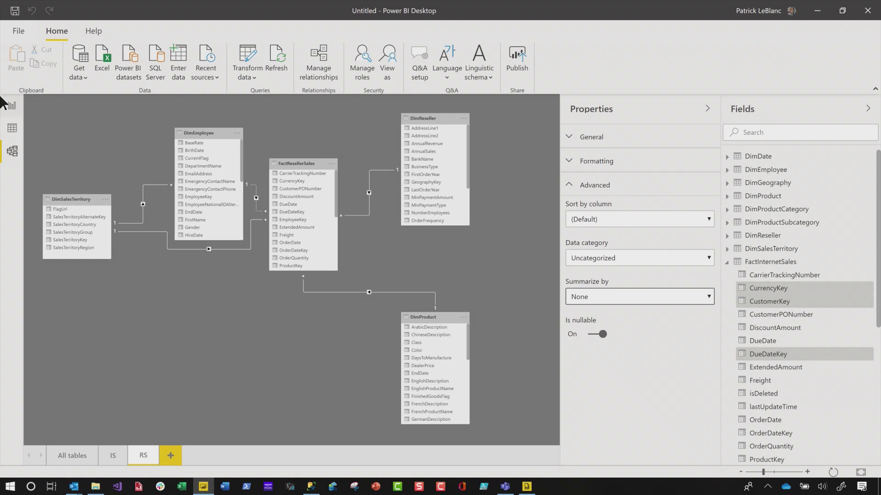
- Look over the report view, then return to the model diagram's Fields list
left_click(10, 109)
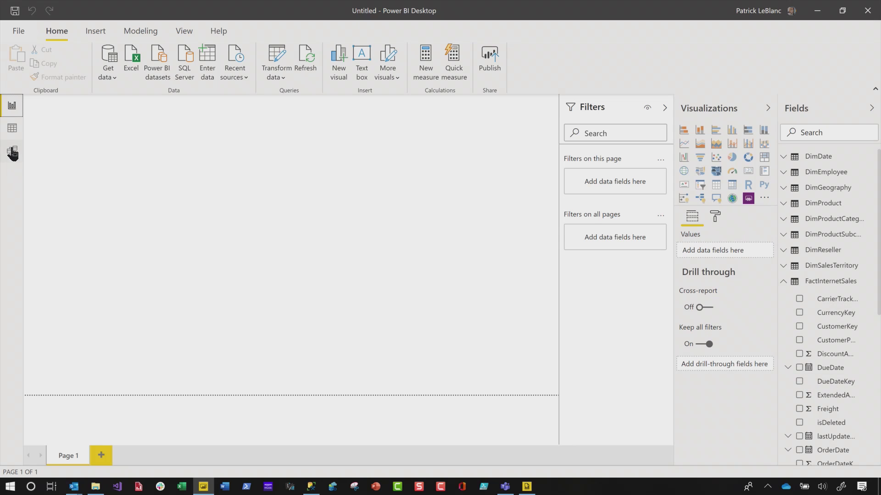
left_click(12, 152)
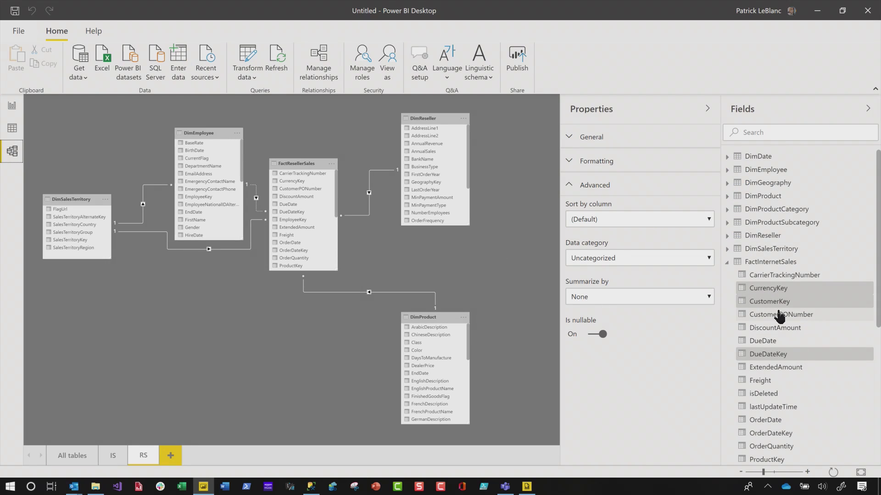
scroll(780, 316, "down", 5)
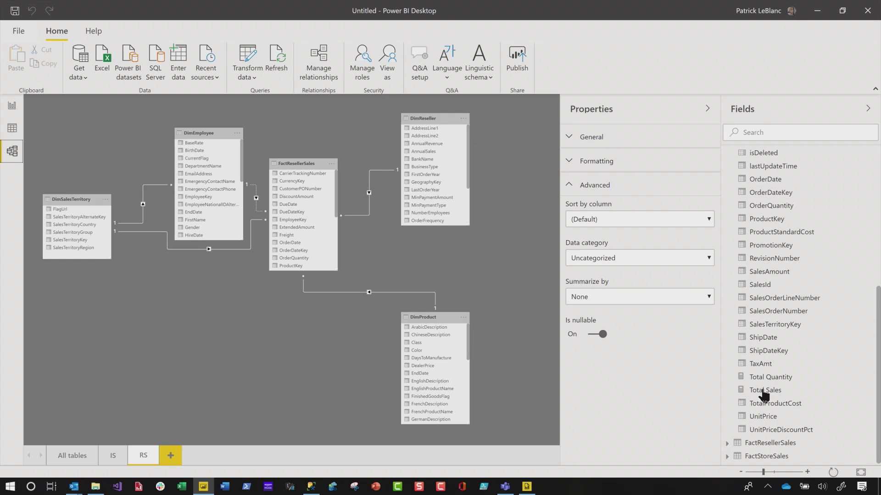
scroll(761, 412, "up", 3)
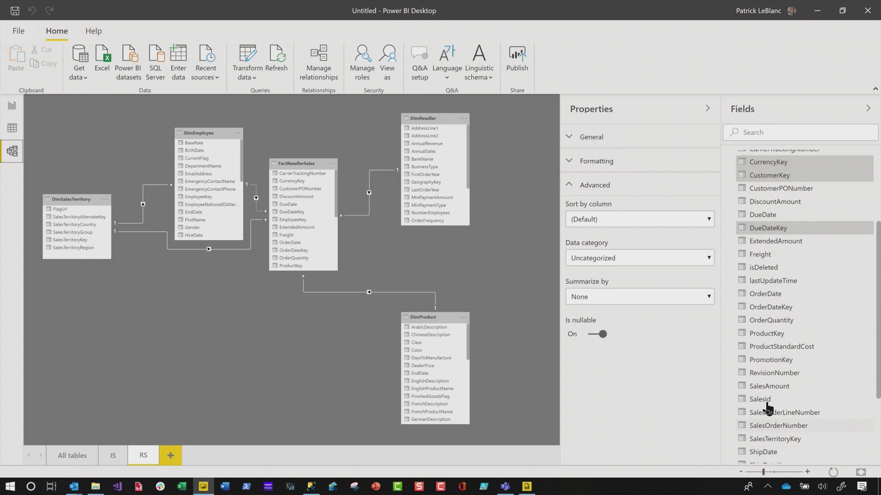
scroll(779, 215, "up", 2)
- Select the FactInternetSales columns CarrierTrackingNumber through TaxAmt as one range
left_click(776, 206)
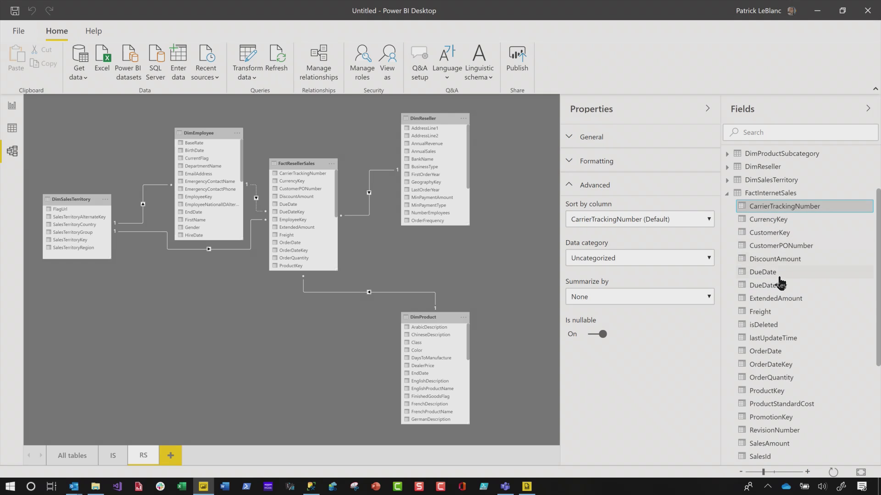
scroll(780, 307, "down", 4)
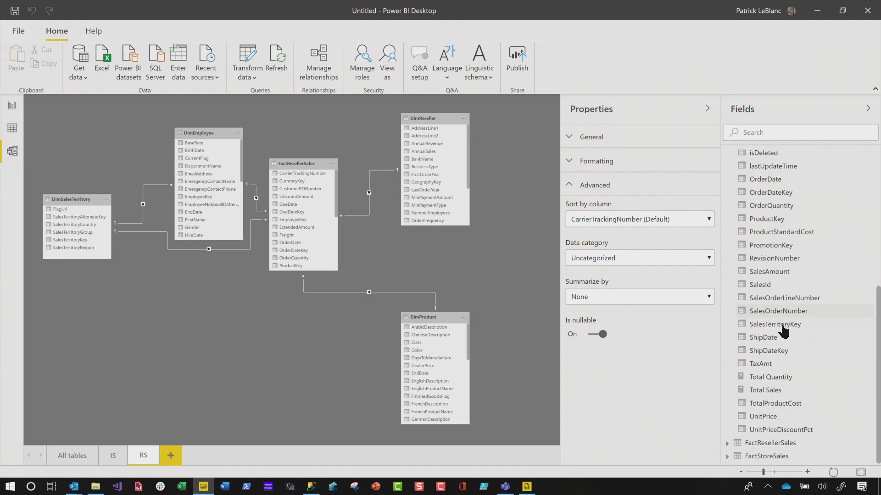
left_click(774, 365, "ctrl")
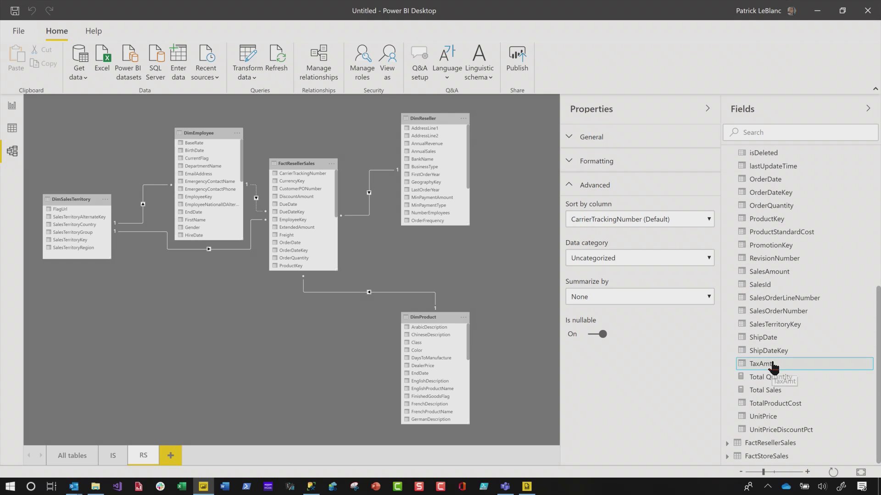
scroll(793, 250, "up", 5)
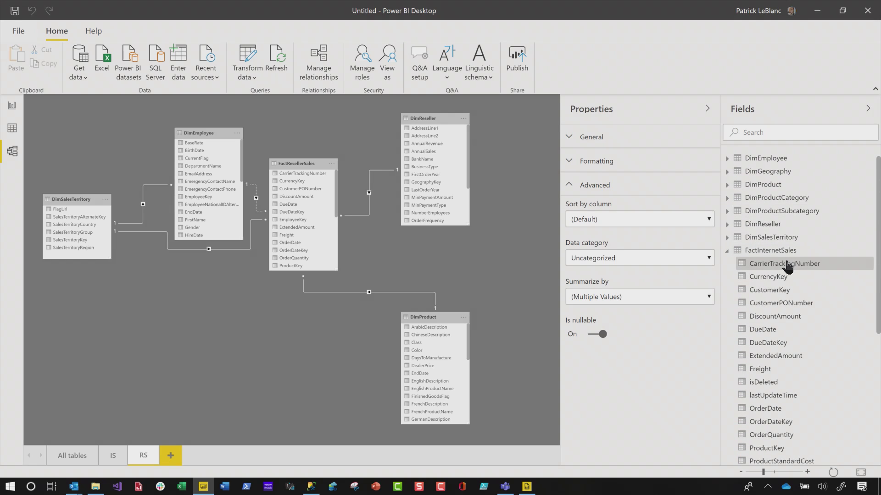
left_click(786, 264)
scroll(783, 289, "down", 5)
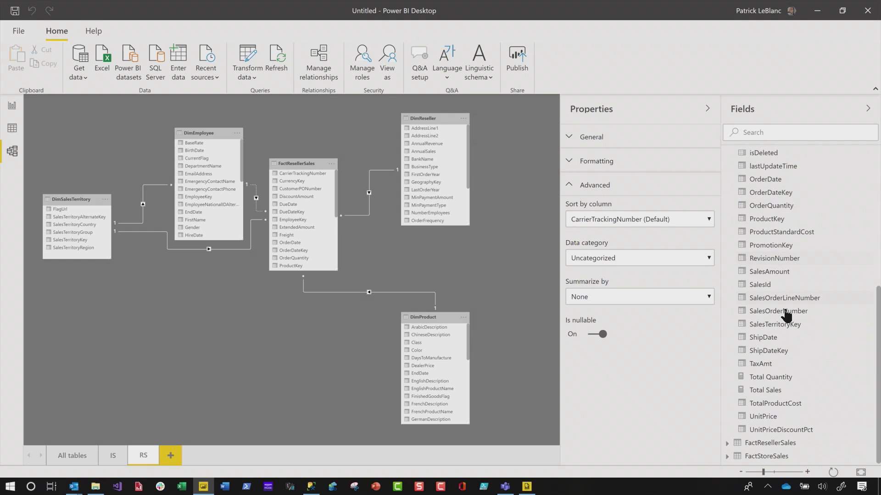
left_click(775, 365, "shift")
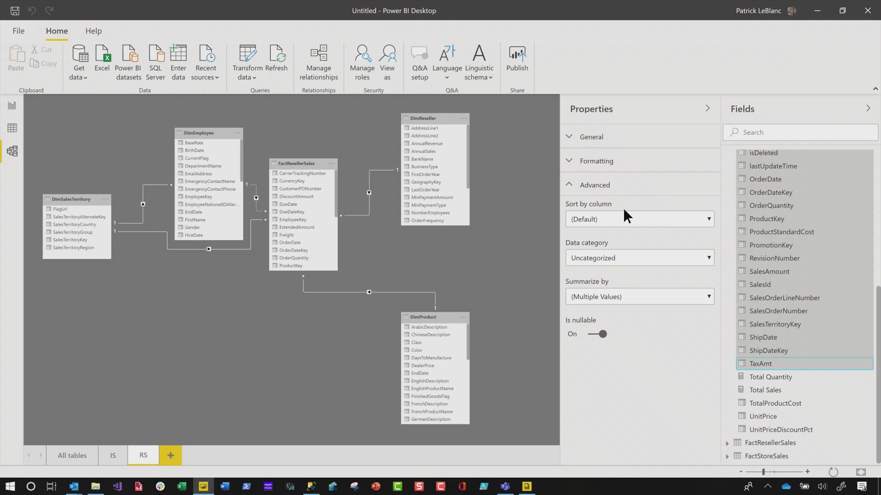
left_click(571, 184)
- Turn Is hidden on for all FactInternetSales columns, including TotalProductCost, UnitPrice and UnitPriceDiscountPct
left_click(569, 136)
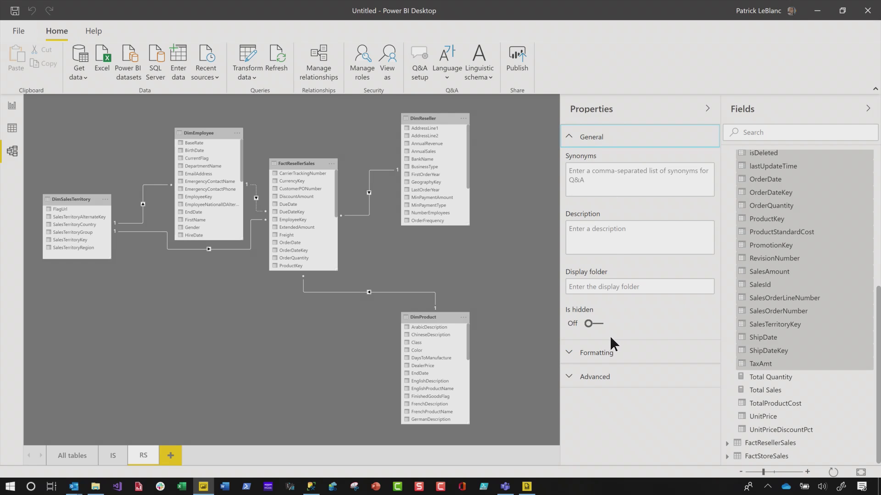
left_click(781, 406)
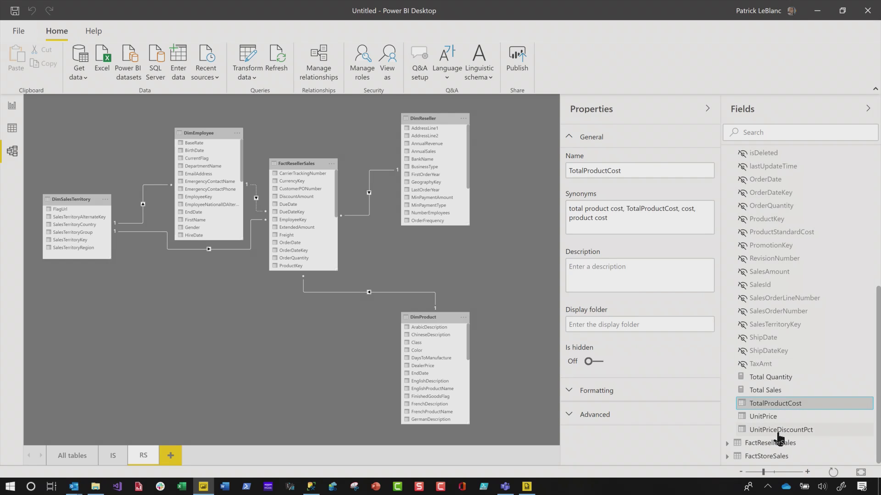
left_click(771, 429, "shift")
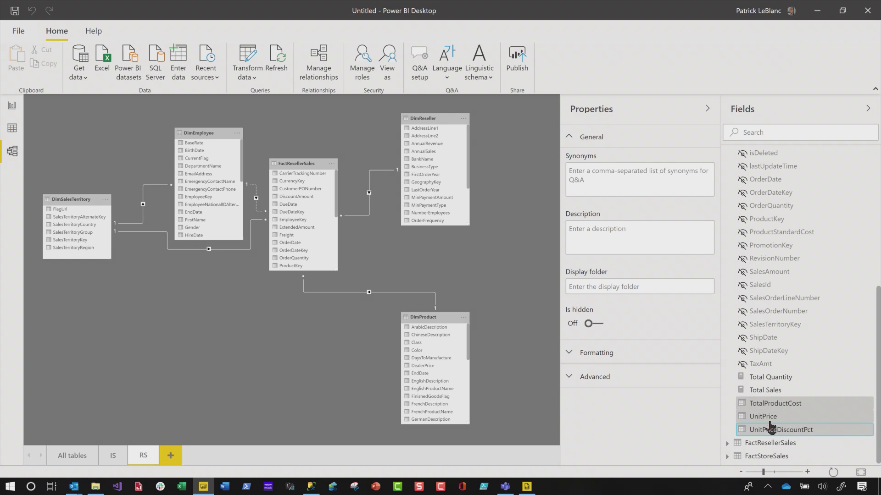
left_click(603, 323)
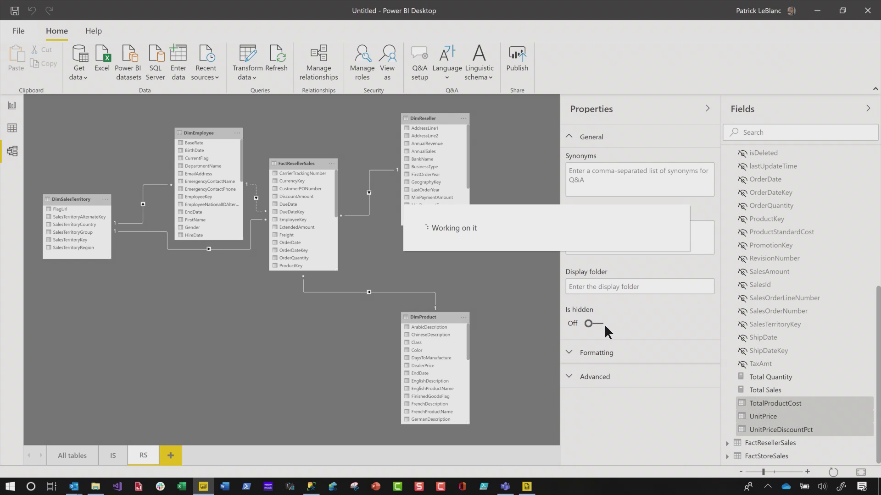
left_click(19, 108)
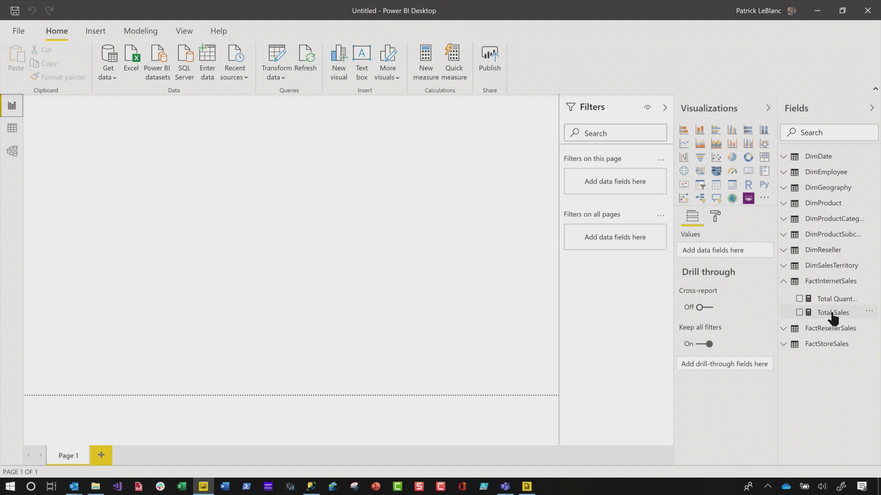
- Give Total Quantity and Total Sales the display folder 'measures'
left_click(17, 155)
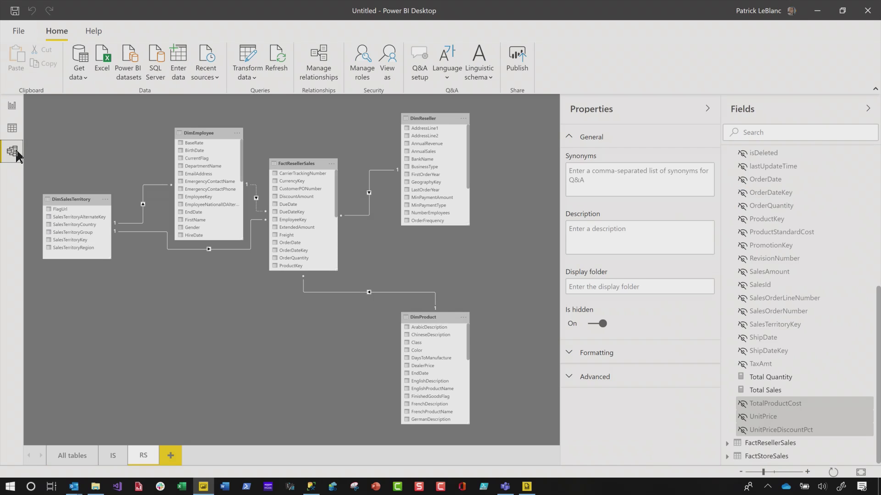
left_click(773, 383)
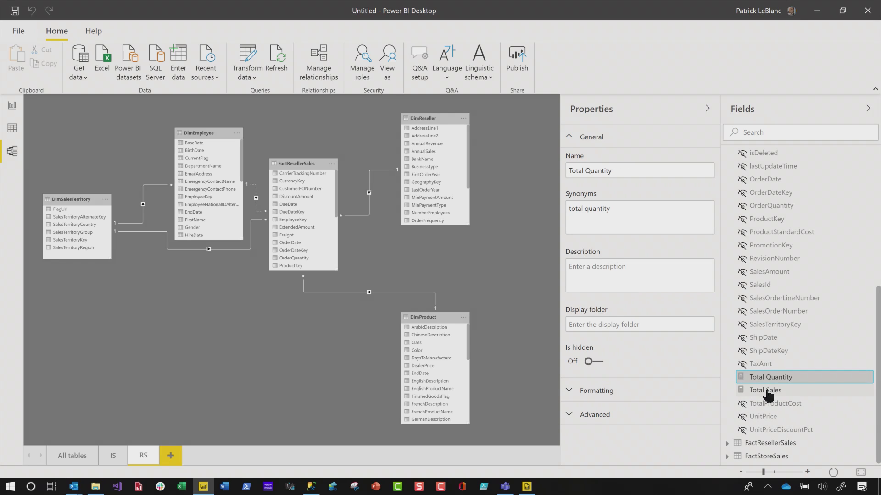
left_click(766, 391)
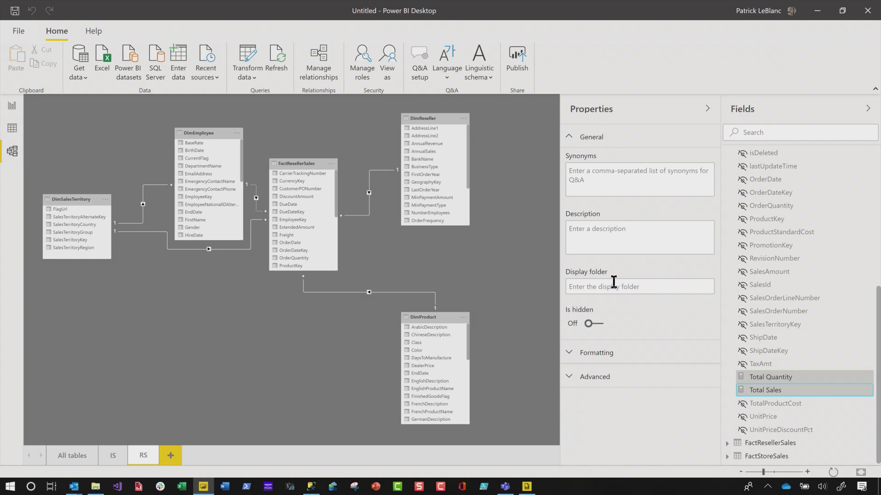
left_click(596, 285)
type("mea")
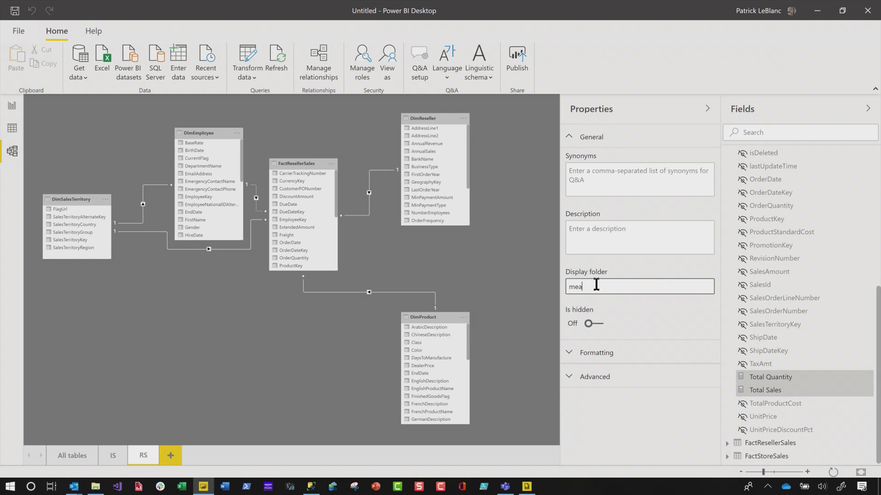
type("sures")
key("Return")
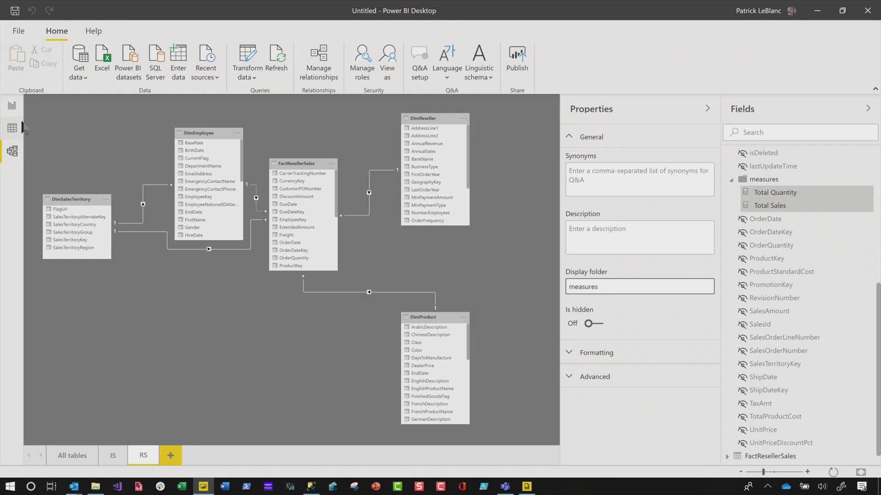
- Check the measures folder in Report view, then change Total Quantity's folder to measures\quantity
left_click(13, 106)
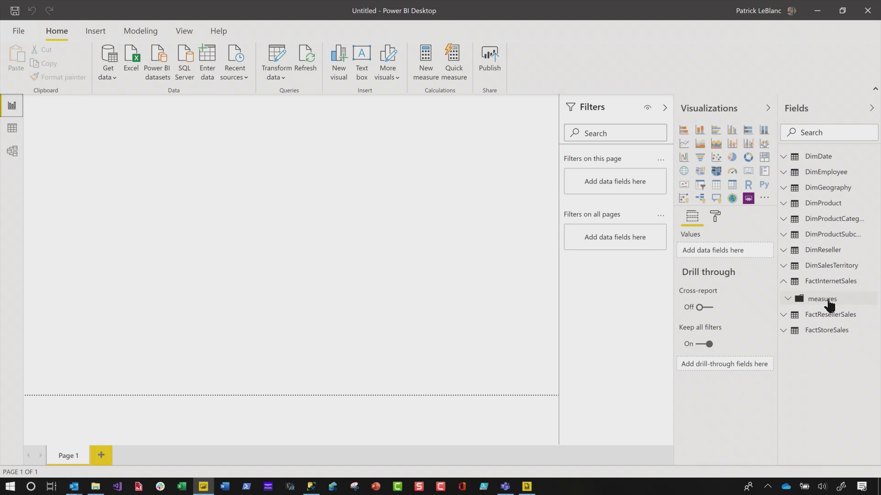
left_click(789, 300)
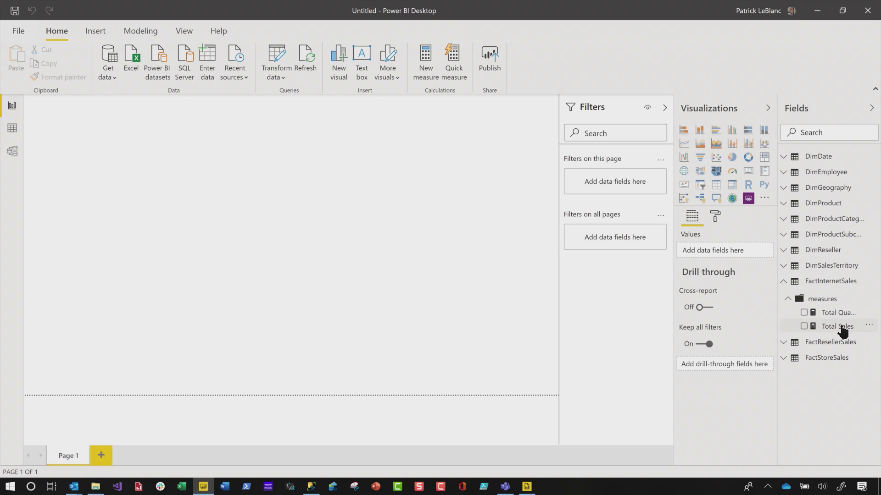
left_click(12, 153)
left_click(785, 194)
left_click(618, 324)
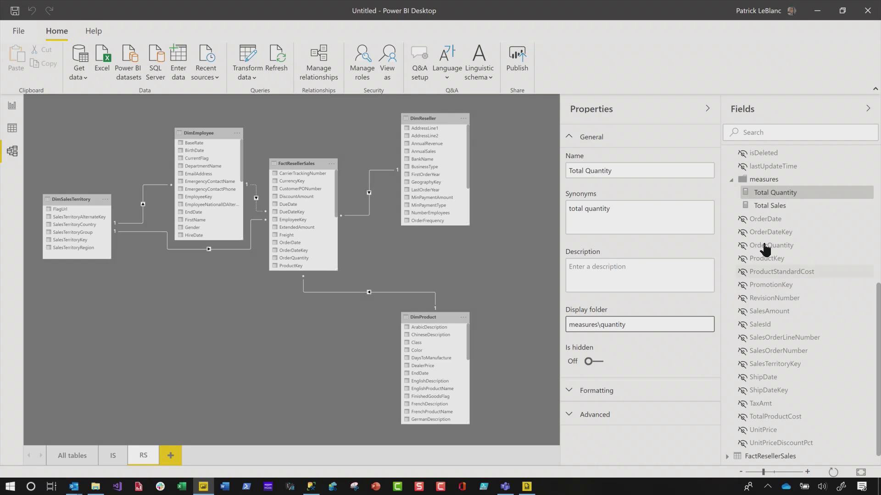
- Move Total Sales into the measures\sales display subfolder
left_click(775, 207)
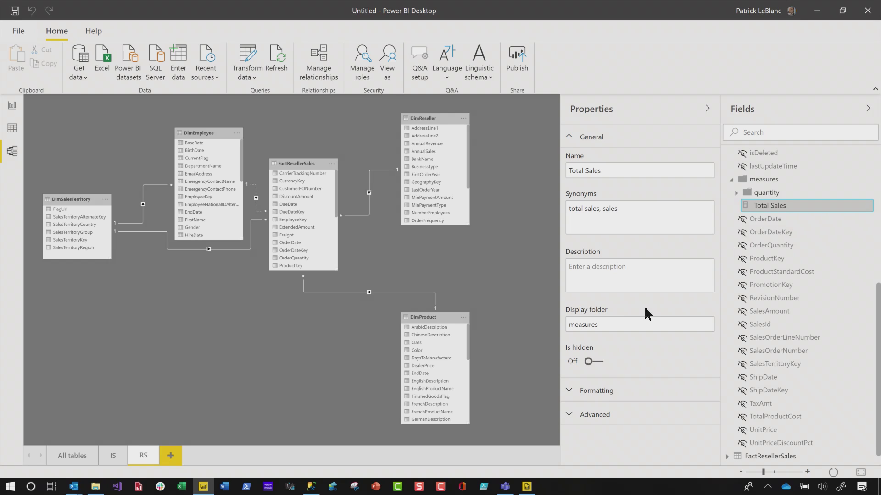
left_click(619, 324)
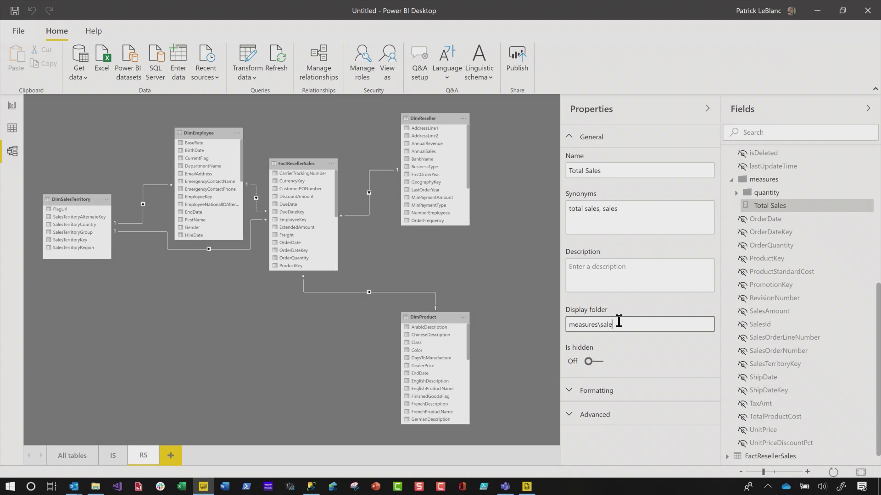
key("Return")
- Expand the measures, quantity and sales folders in Report view to verify them
left_click(14, 103)
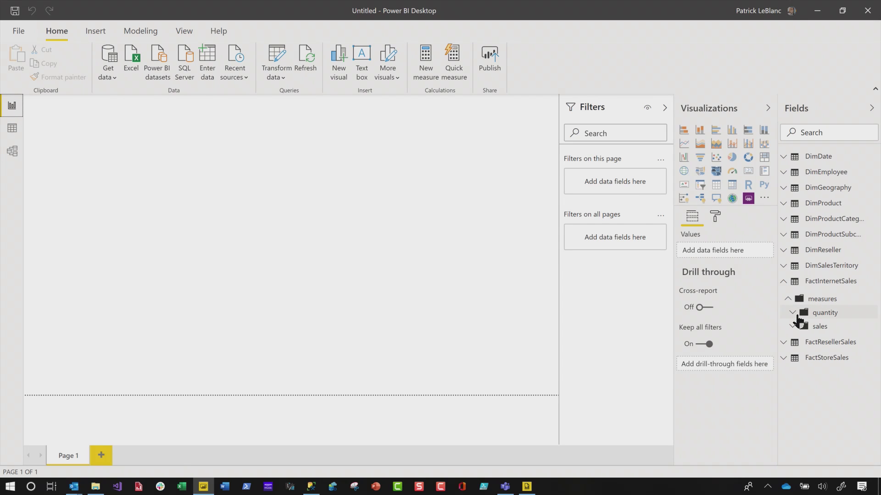
left_click(792, 313)
left_click(792, 340)
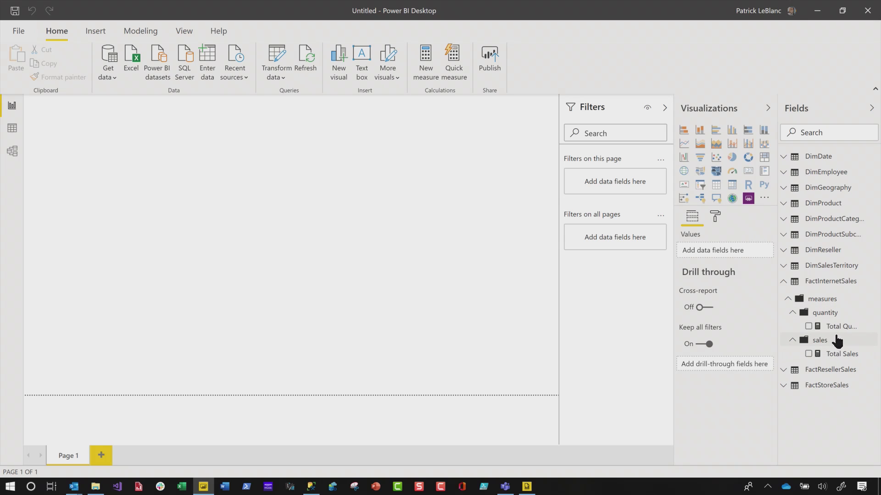
left_click(785, 304)
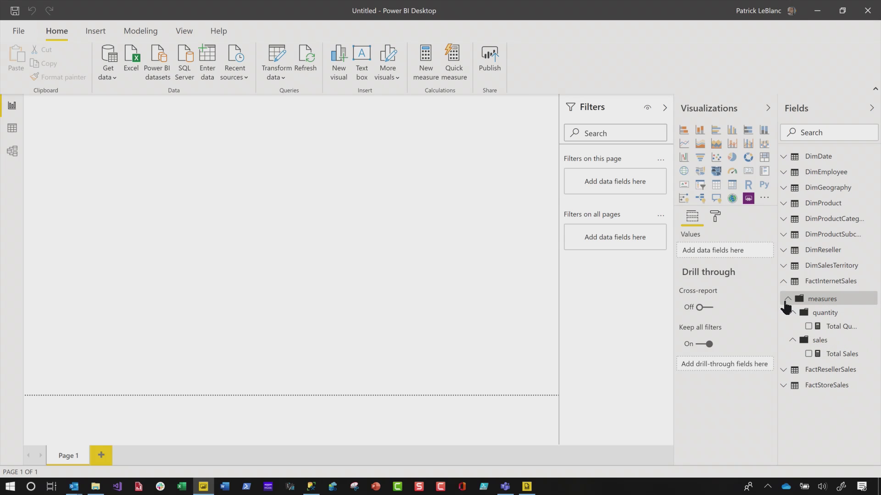
left_click(786, 303)
left_click(785, 303)
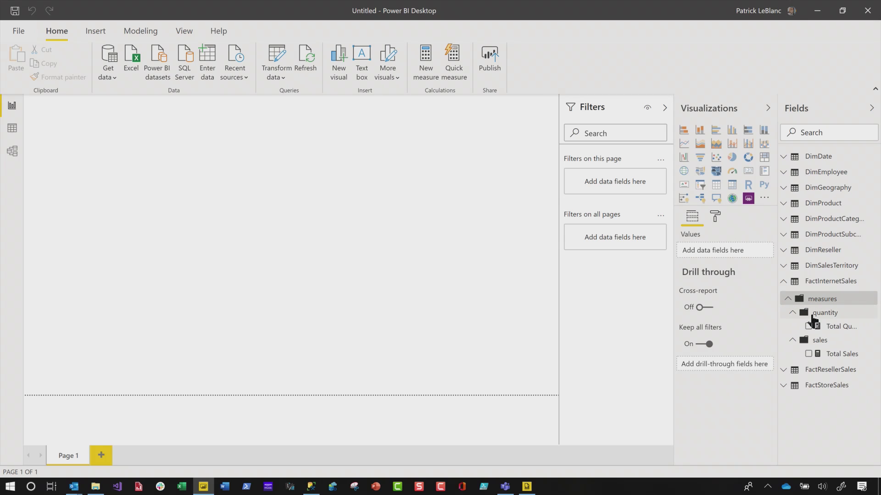